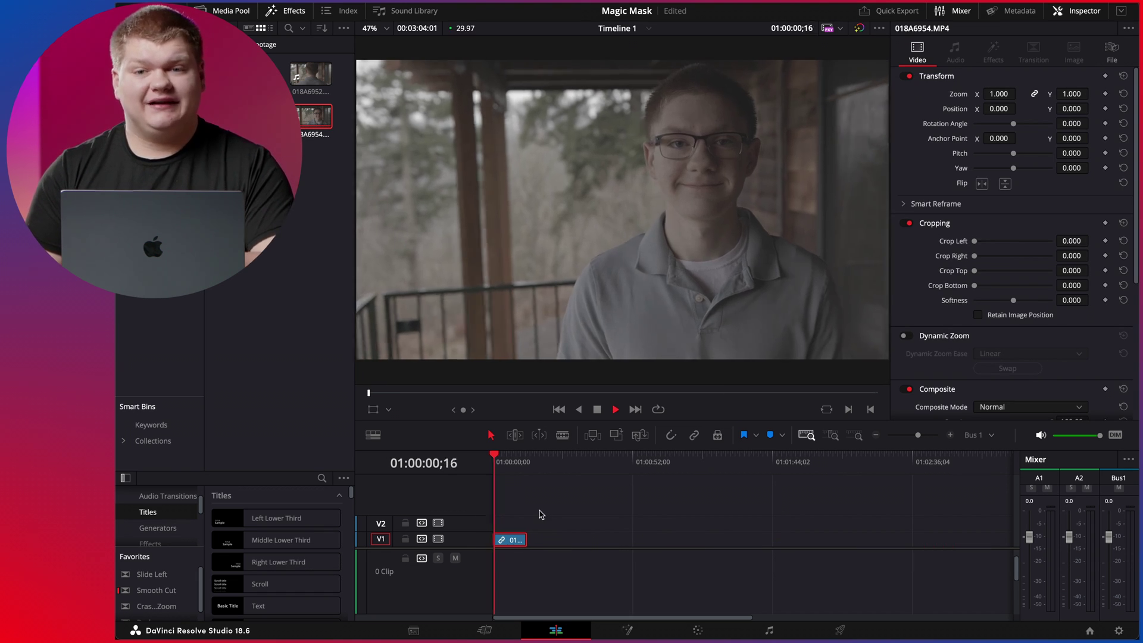
key(space)
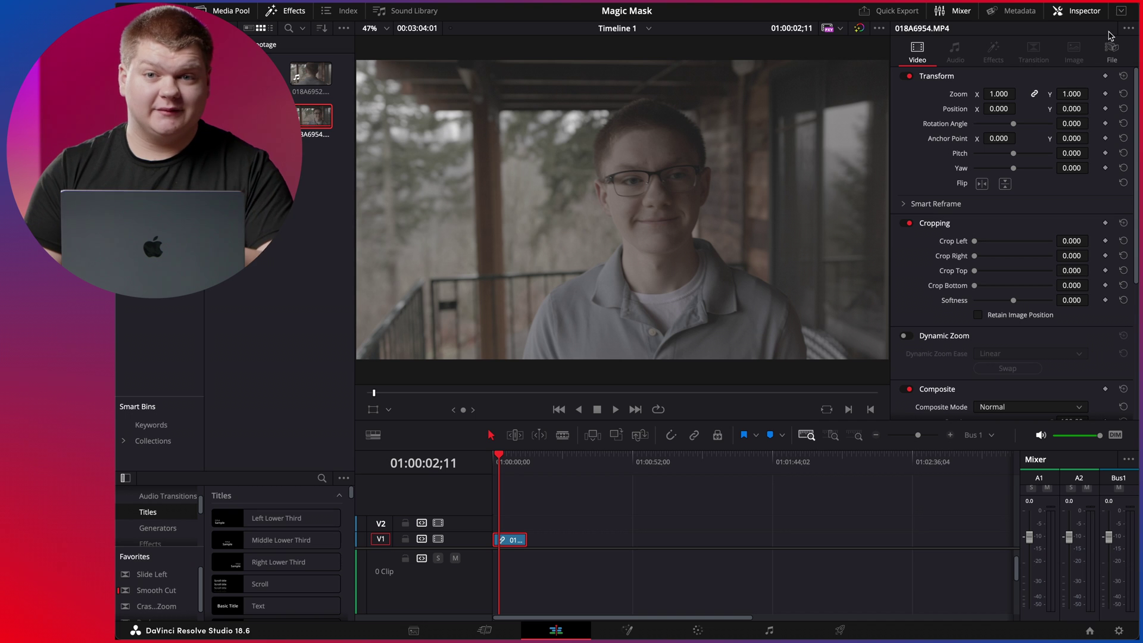
- Set clip 018A6954.MP4 to 50% speed (14.985 fps) in the Inspector's Speed Change, then play it back
scroll(1012, 286, down, 8)
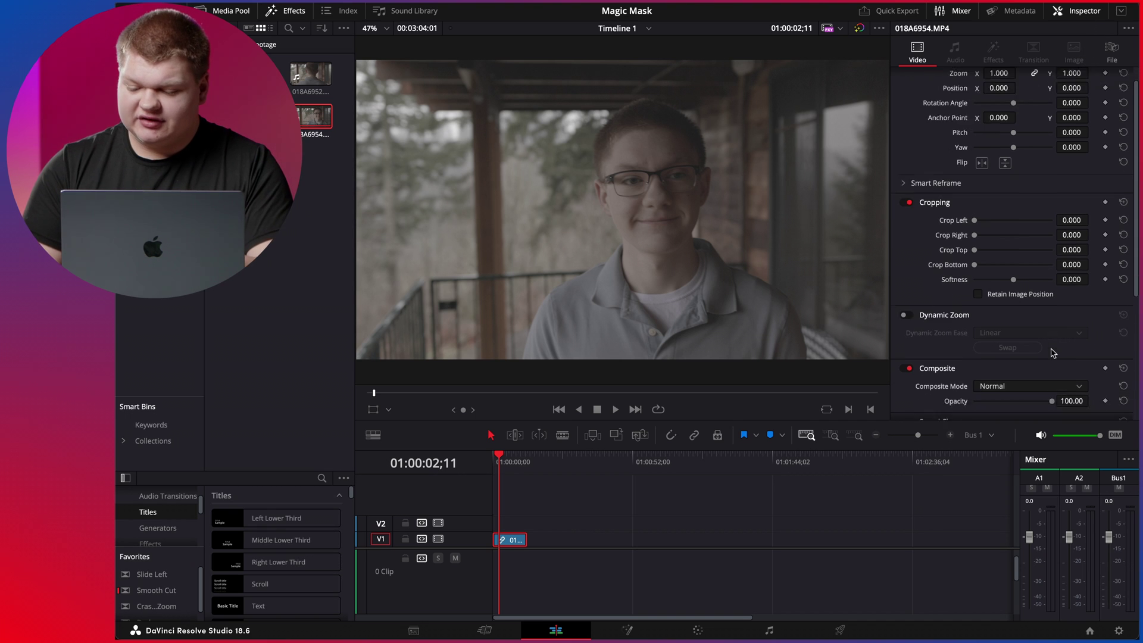
click(943, 279)
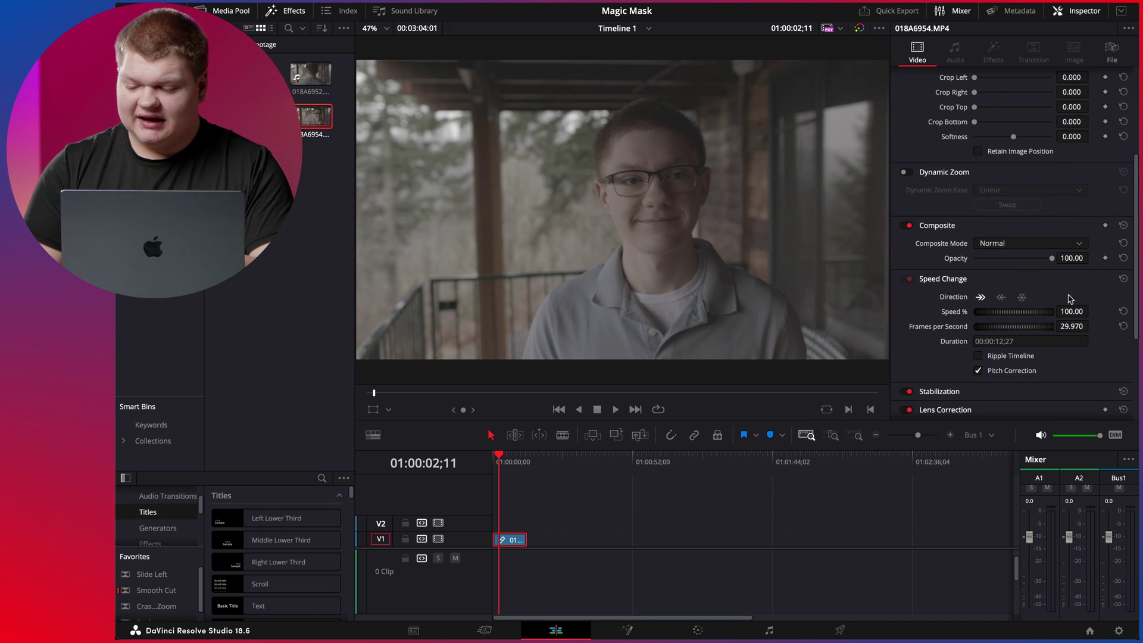
click(1072, 311)
text(50)
key(Return)
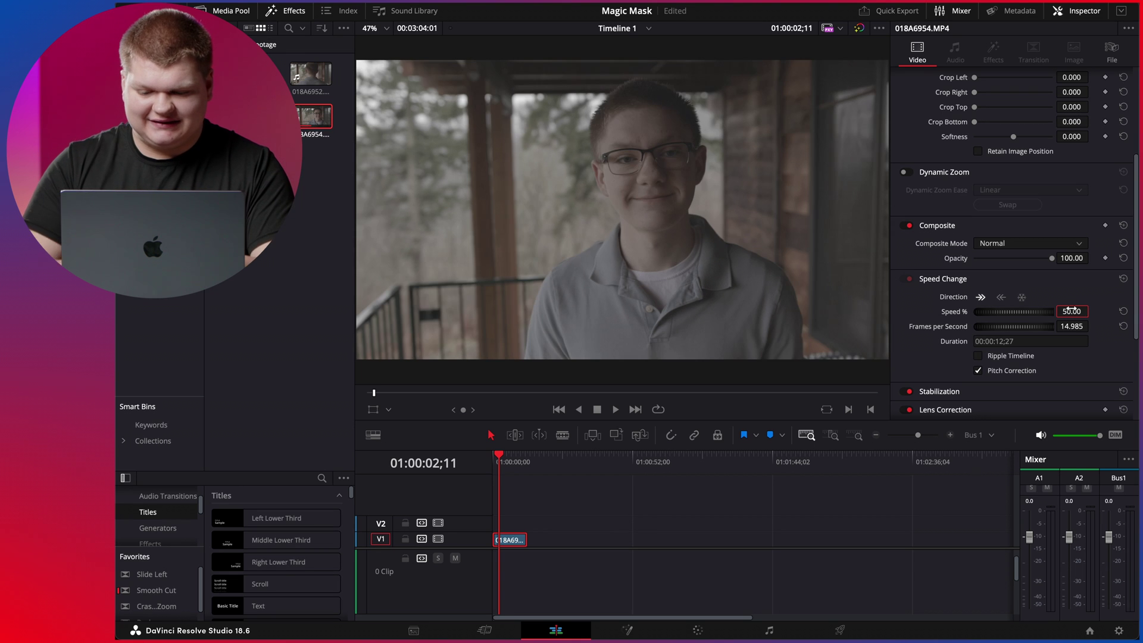
key(space)
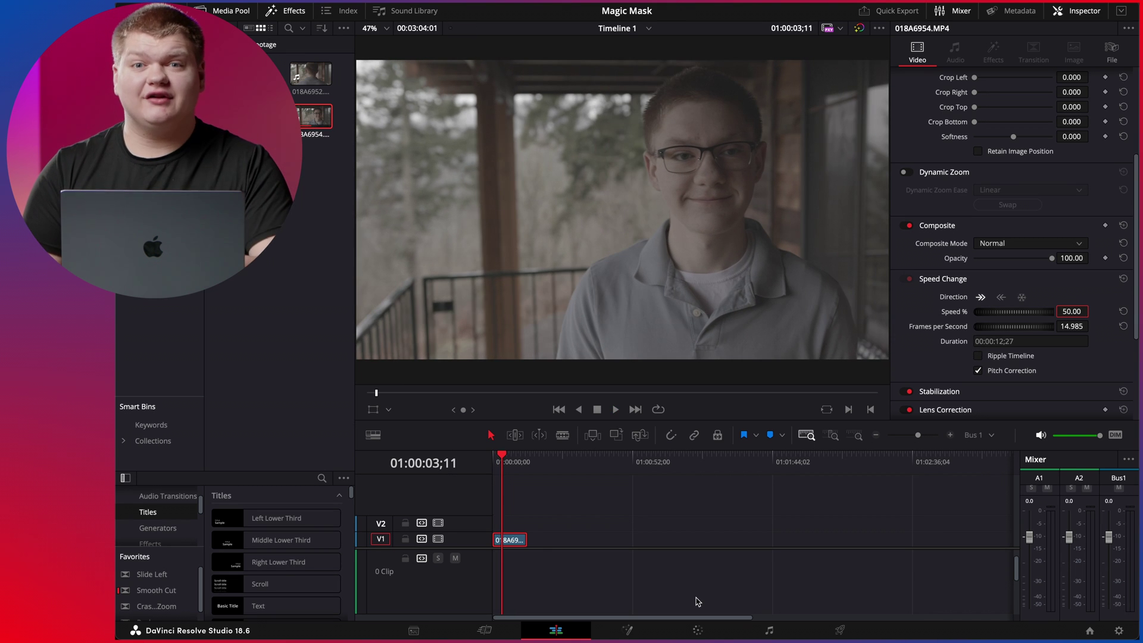
- Apply Color Space Transform to node 01 with Canon Cinema Gamut input and Canon Log 3 gamma
click(699, 630)
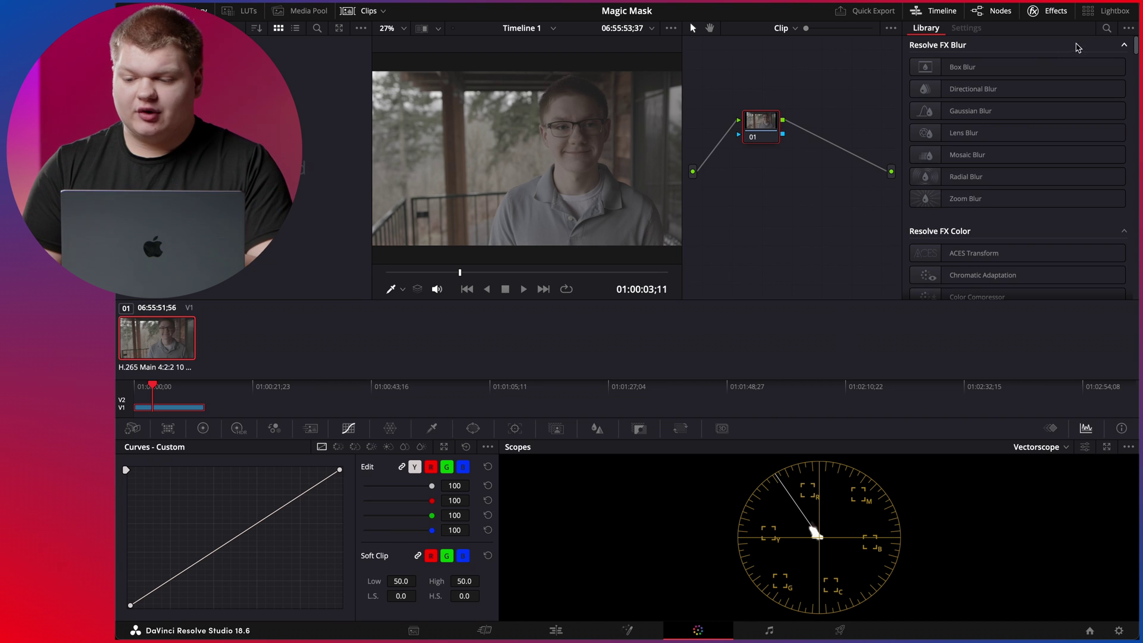
click(1105, 28)
text(co)
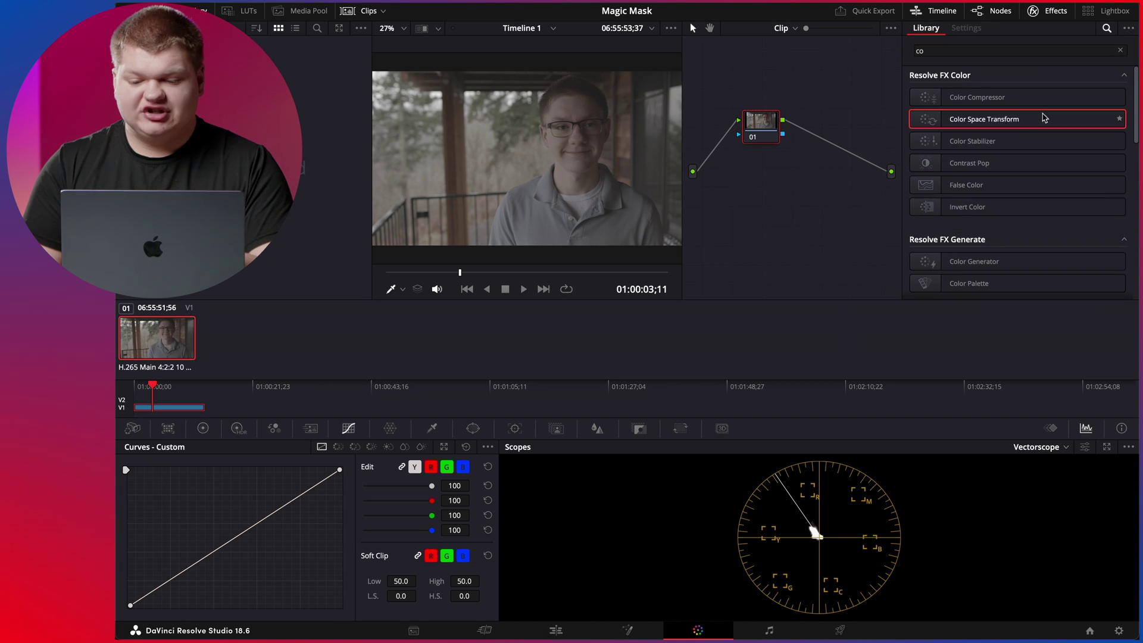
drag(984, 120, 746, 130)
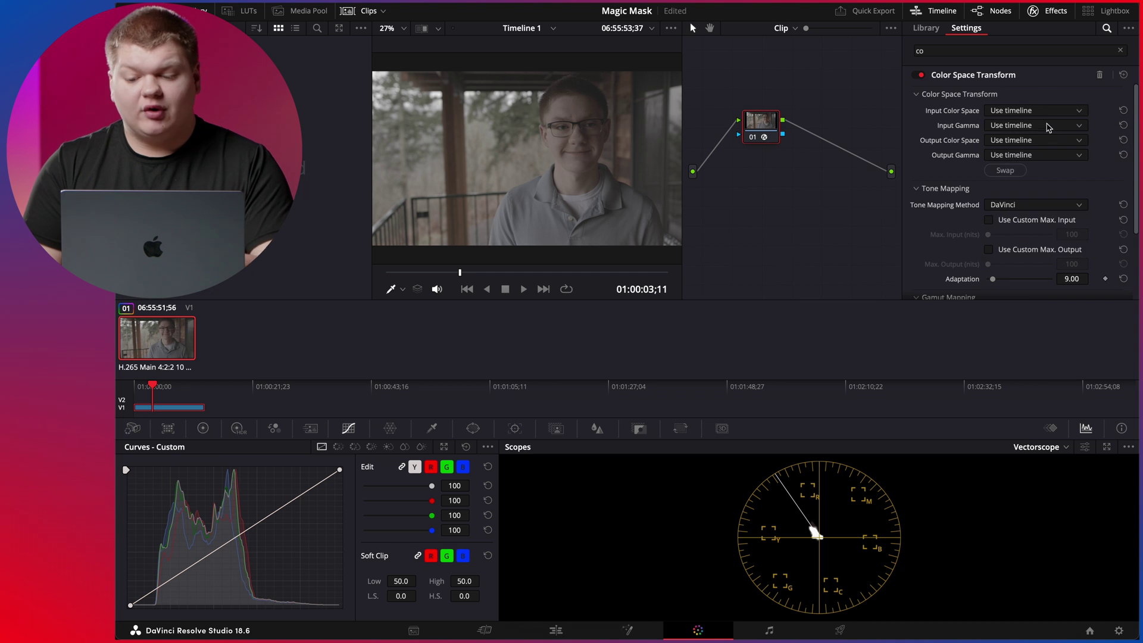
click(1040, 112)
scroll(1051, 143, down, 2)
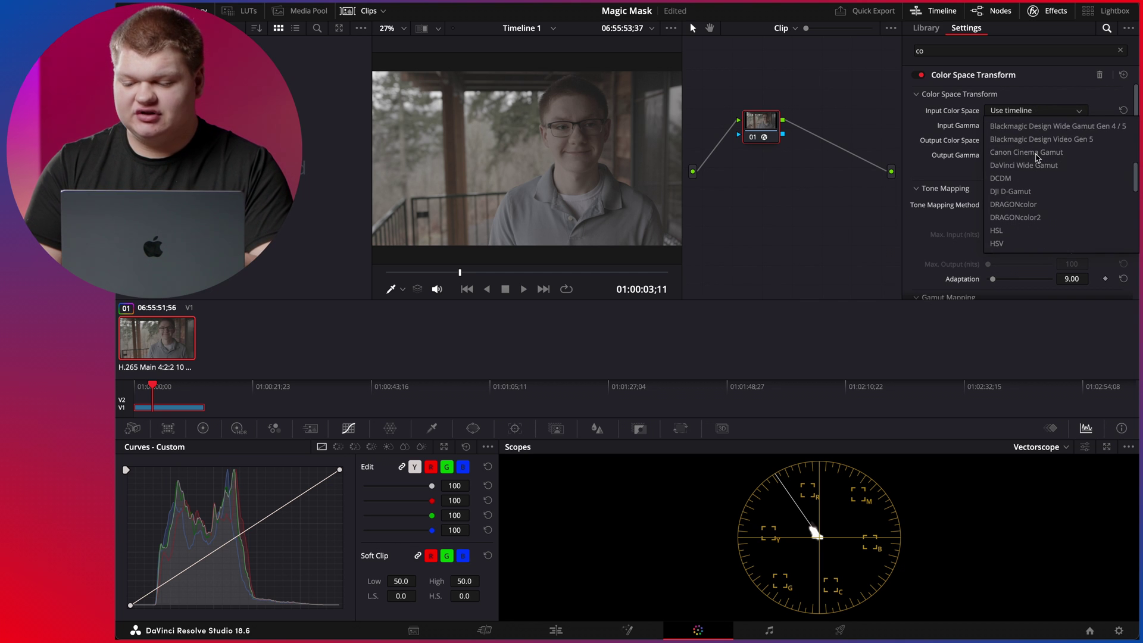
click(1055, 152)
click(1039, 125)
scroll(1047, 185, down, 4)
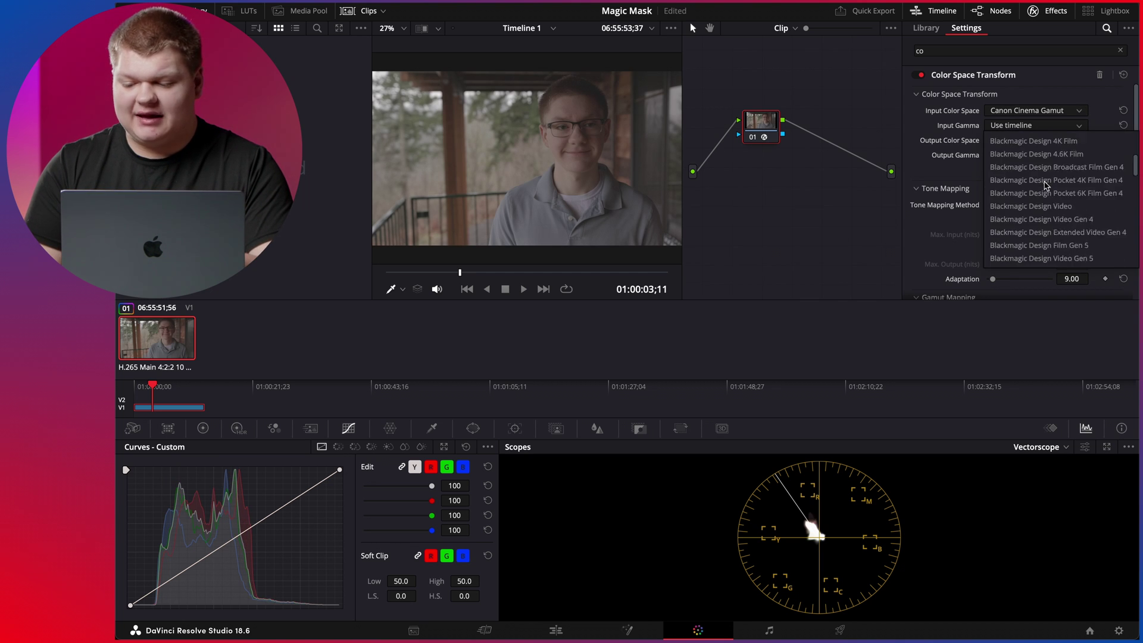
scroll(1046, 186, down, 1)
click(1046, 177)
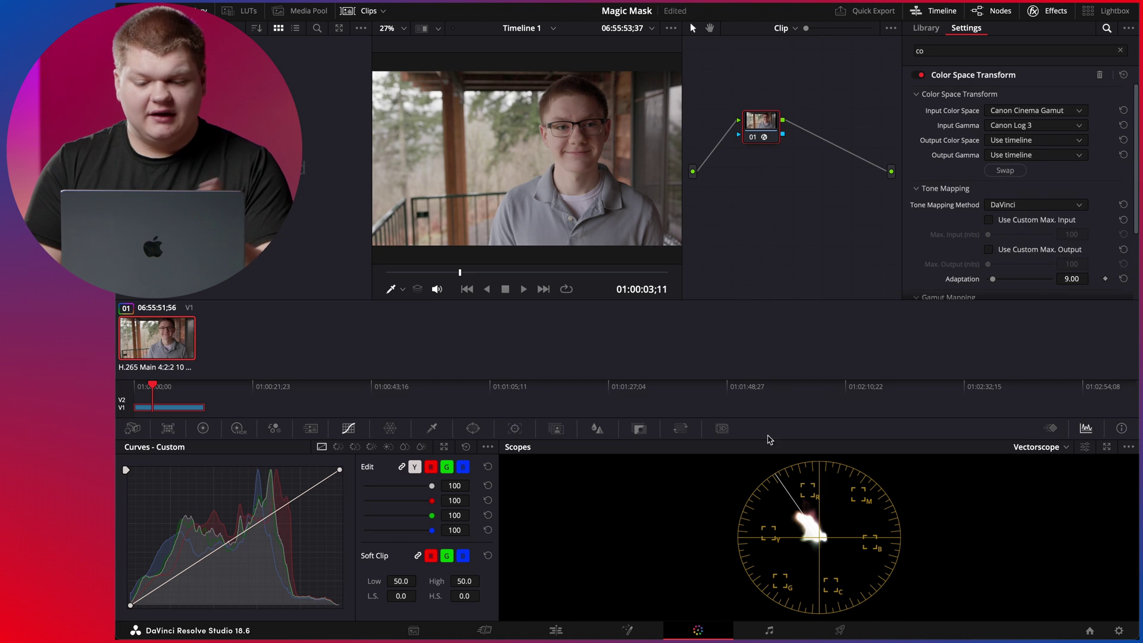
- Add an S-curve for contrast and warm the highlights and shift shadows with the HDR wheels
click(260, 517)
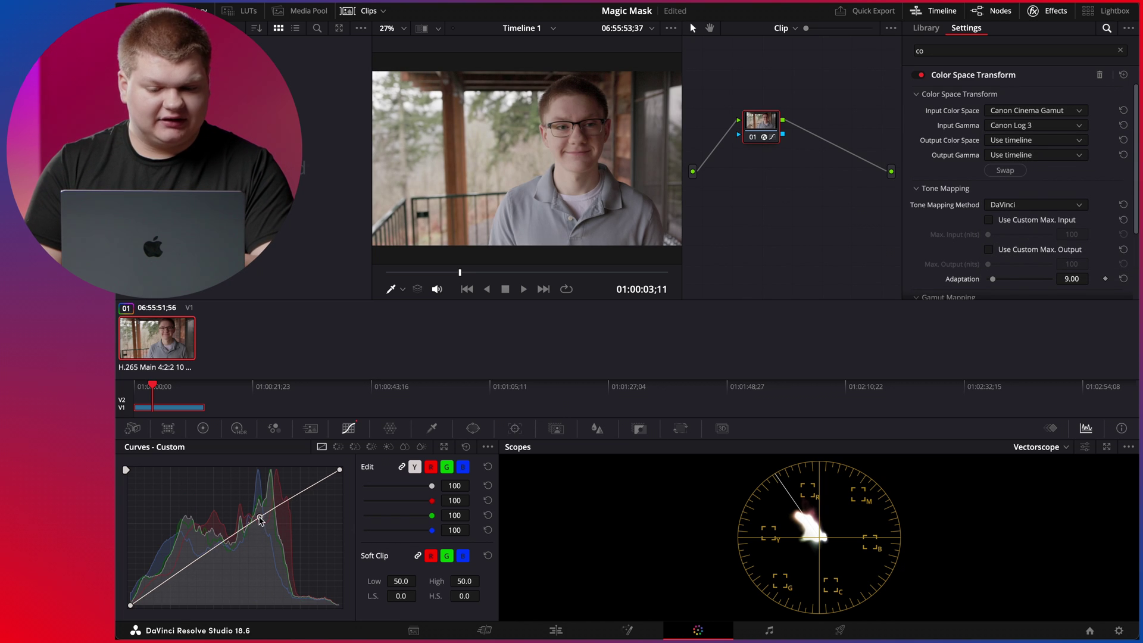
drag(197, 563, 195, 569)
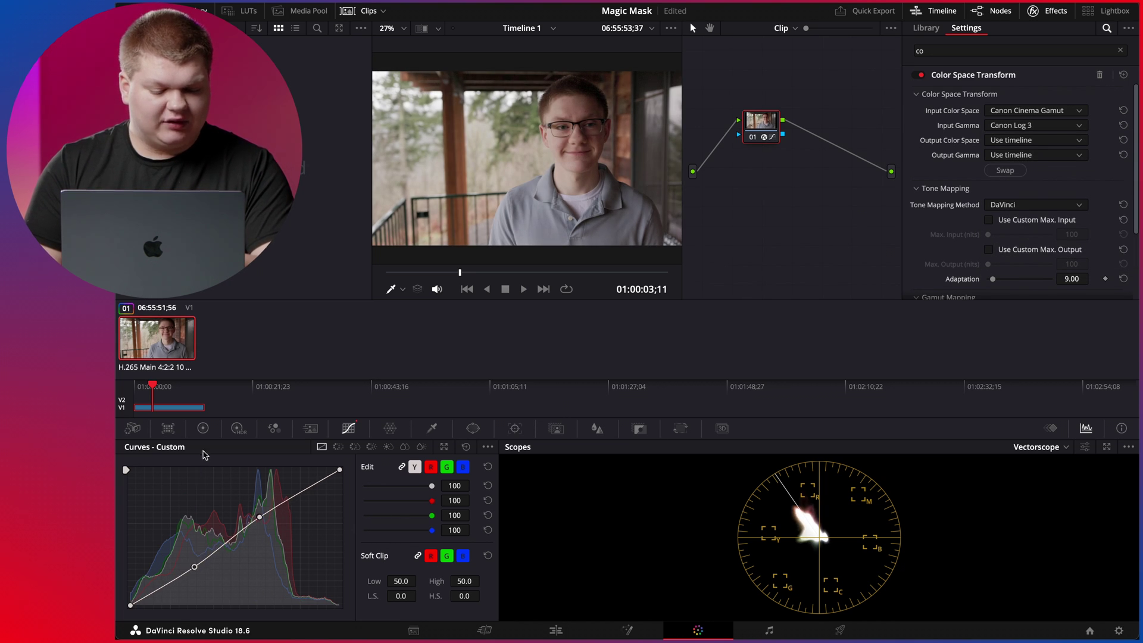
click(238, 428)
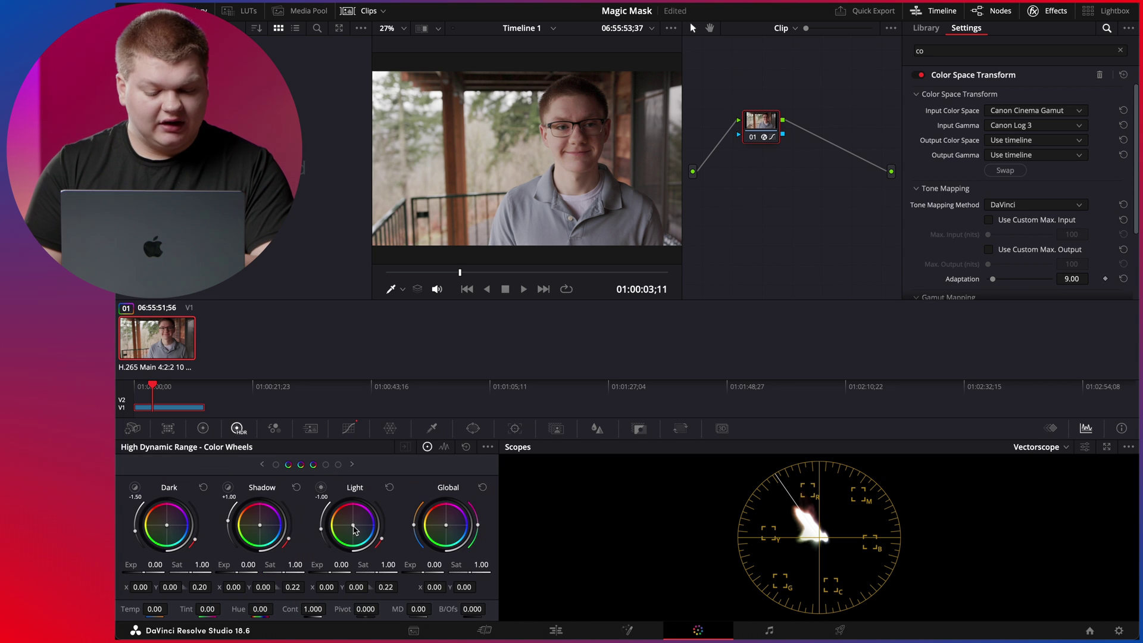
drag(353, 526, 352, 525)
drag(259, 524, 261, 526)
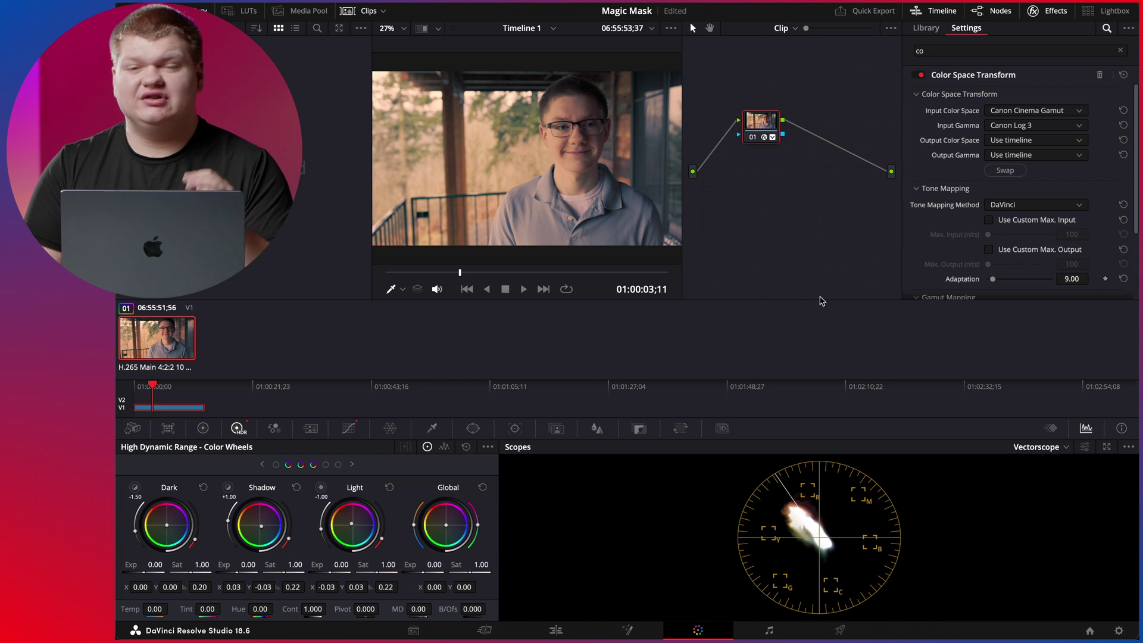
- Add serial node 02 and draw a Magic Mask stroke marking the boy as the subject
click(853, 103)
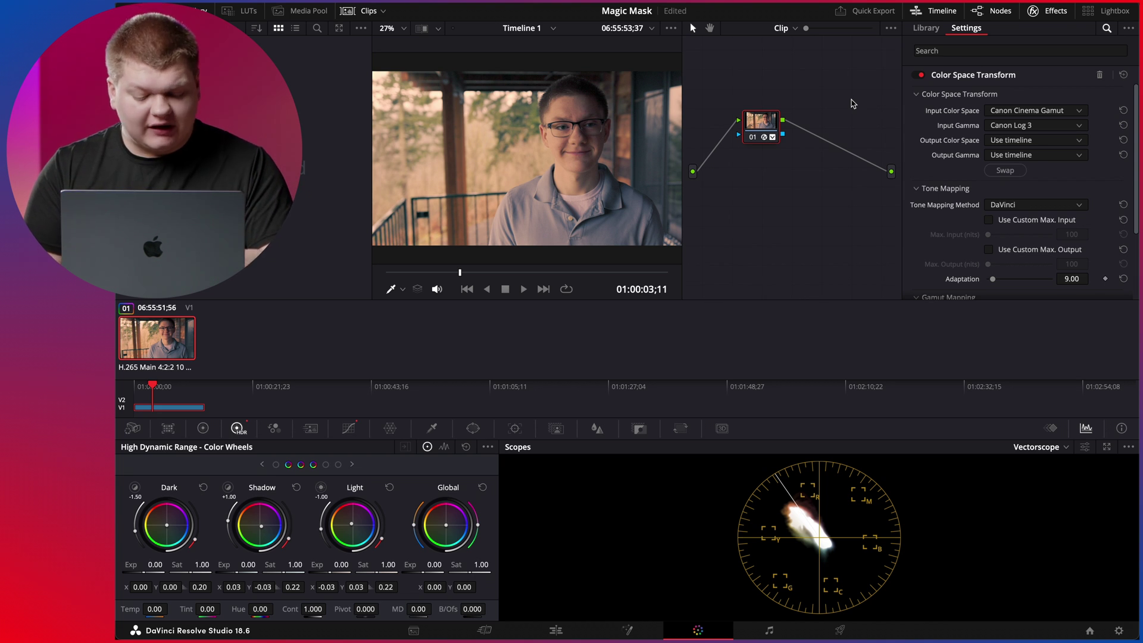
key(alt+s)
click(557, 429)
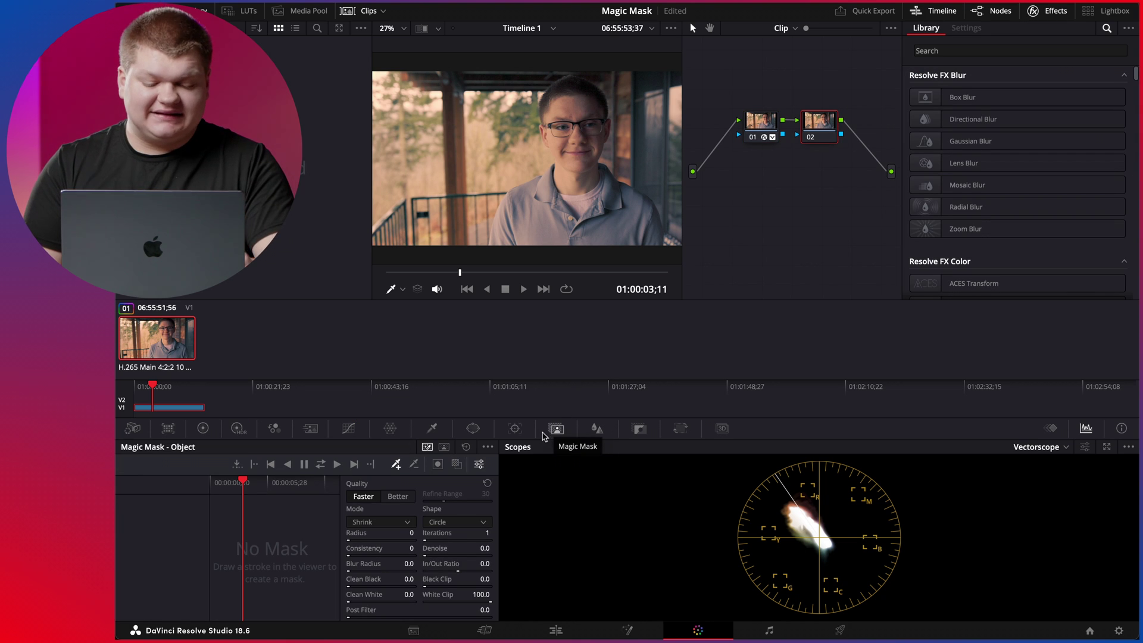
mouse_move(588, 117)
mouse_down()
mouse_move(588, 169)
mouse_move(635, 222)
mouse_move(549, 237)
mouse_move(527, 212)
mouse_move(562, 184)
mouse_move(576, 111)
mouse_move(594, 120)
mouse_move(548, 111)
mouse_move(557, 177)
mouse_move(514, 235)
mouse_move(624, 227)
mouse_move(590, 136)
mouse_move(594, 107)
mouse_move(576, 89)
mouse_up()
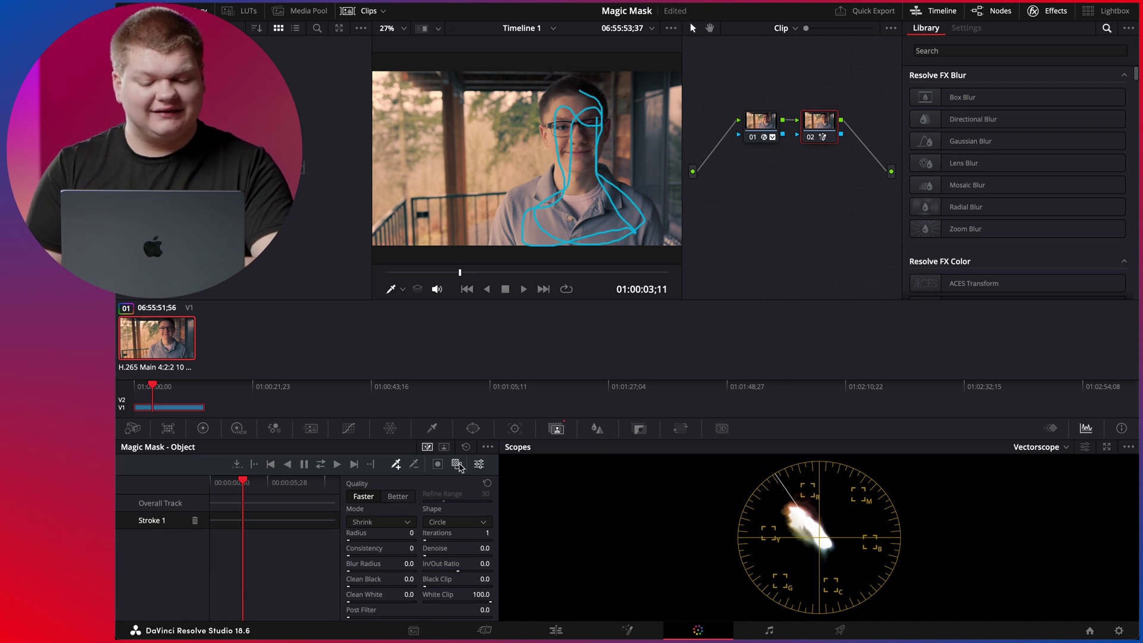
- Show the mask overlay, set quality to Better, and track the mask forward and backward
click(457, 464)
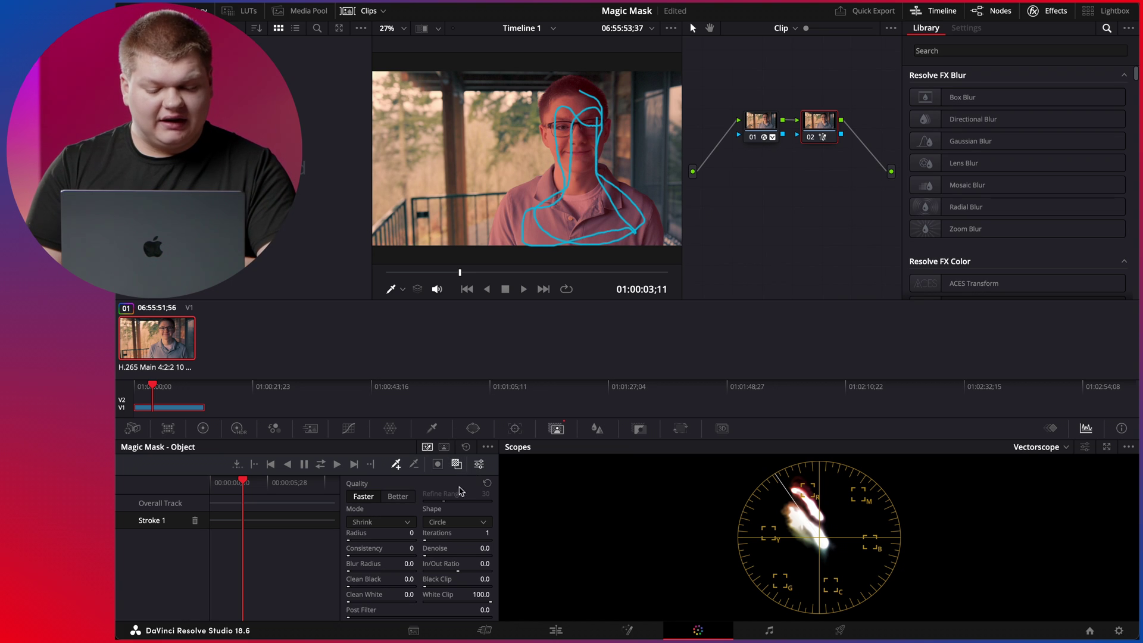
click(398, 496)
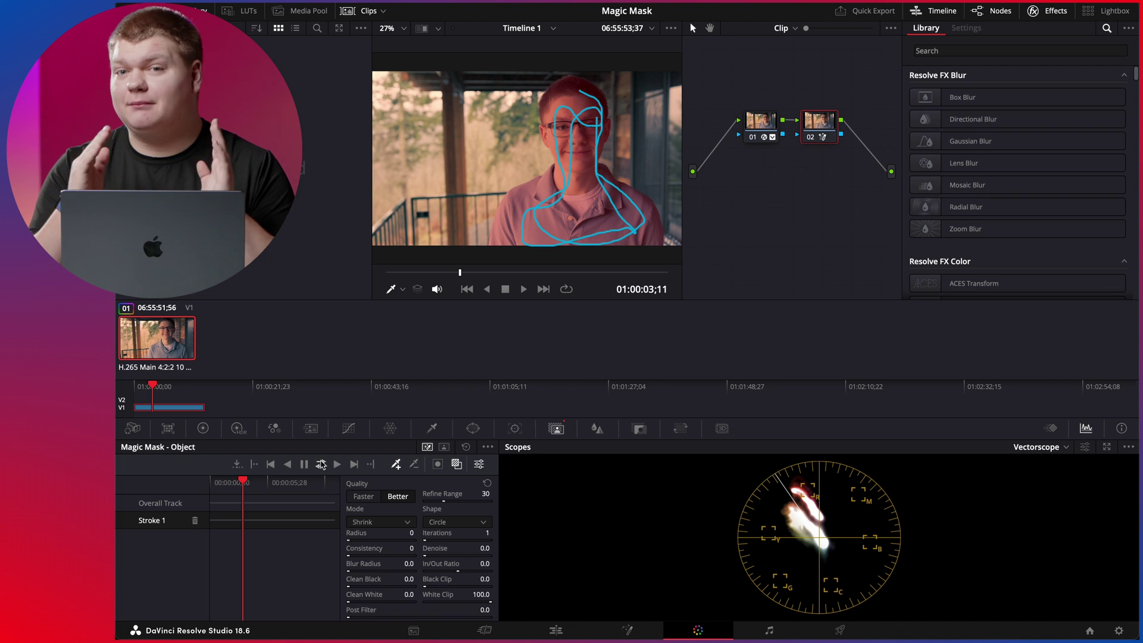
click(321, 464)
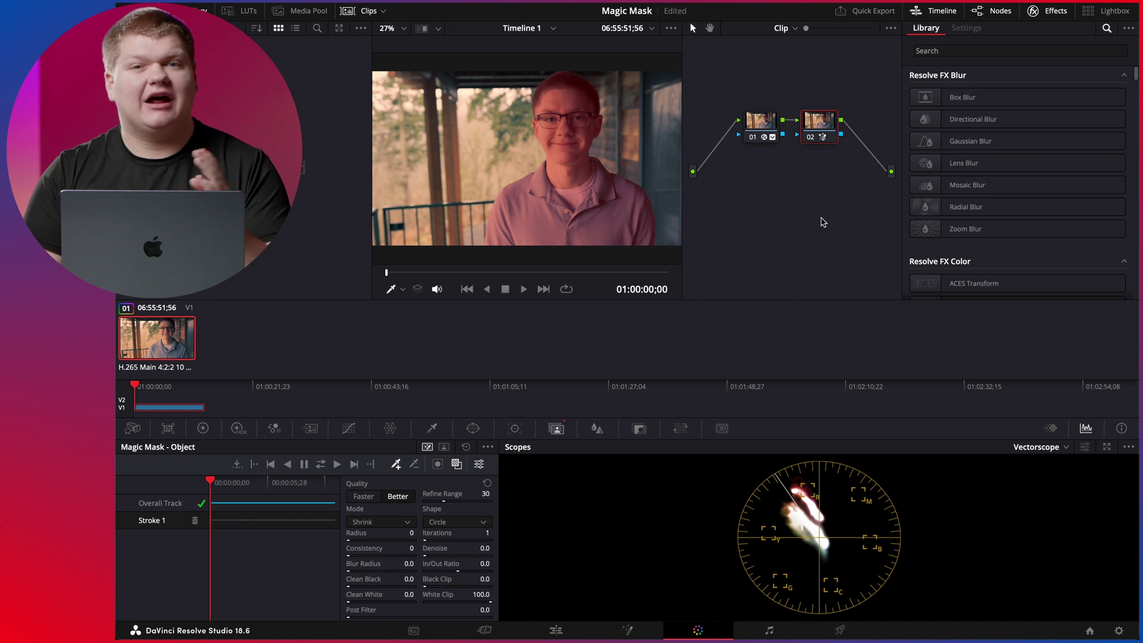
- Add an alpha output for node 02's mask and review the isolated person on the Edit page
right_click(851, 200)
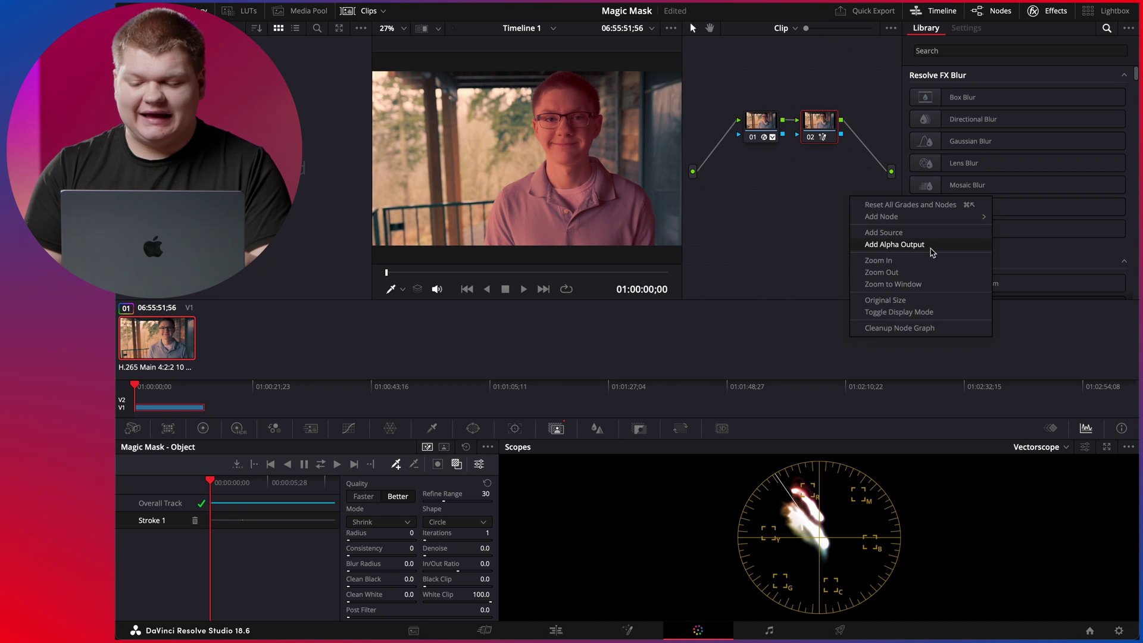
click(931, 246)
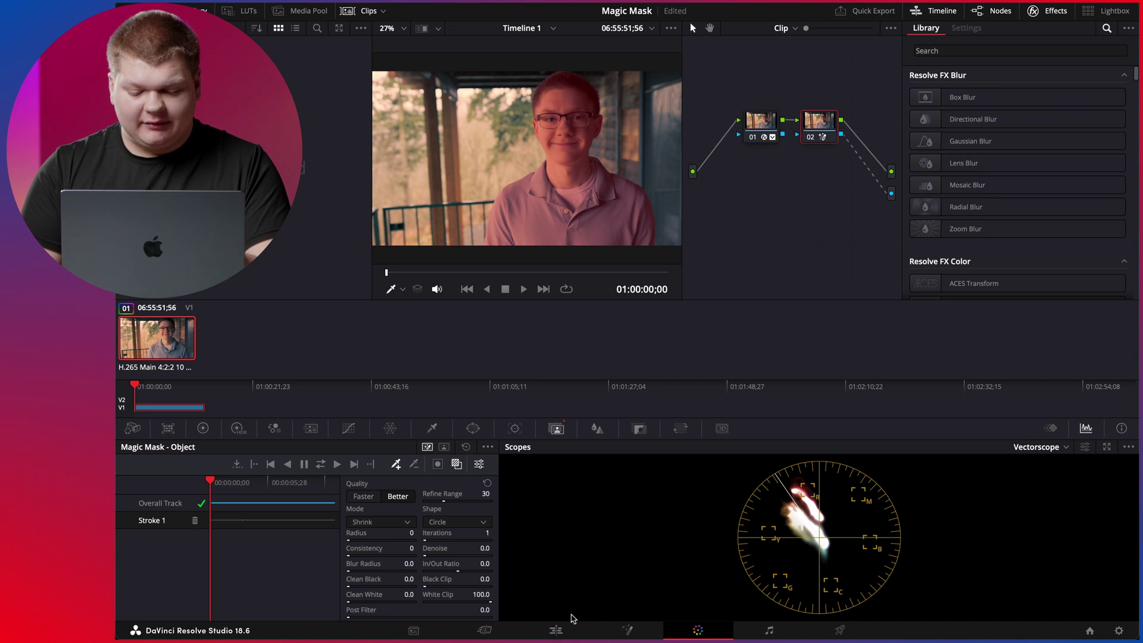
click(556, 630)
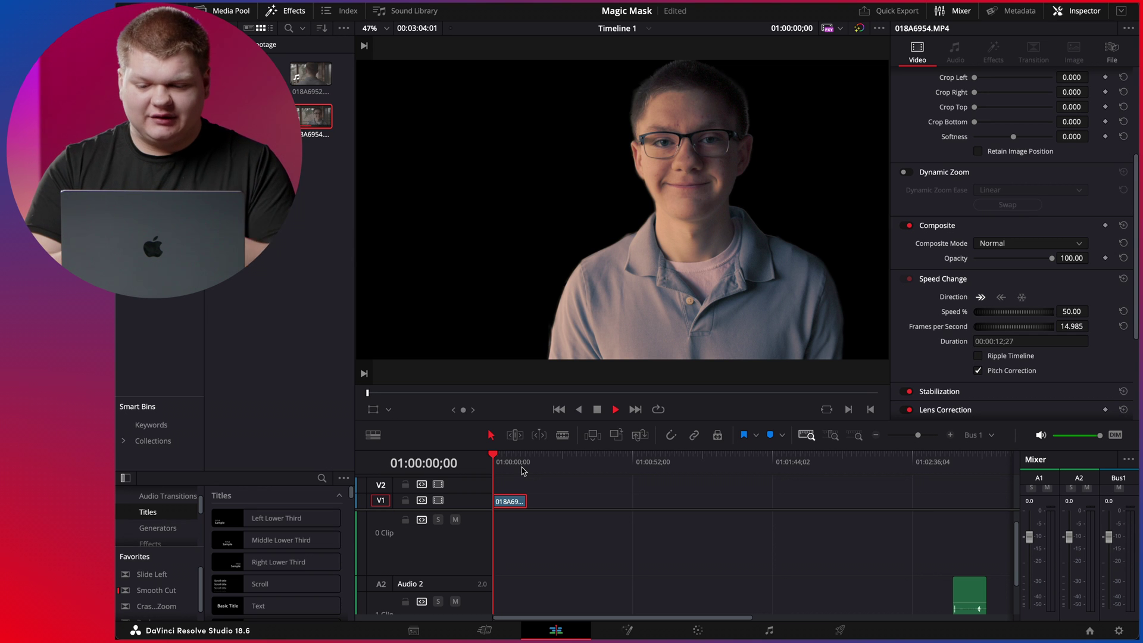
key(space)
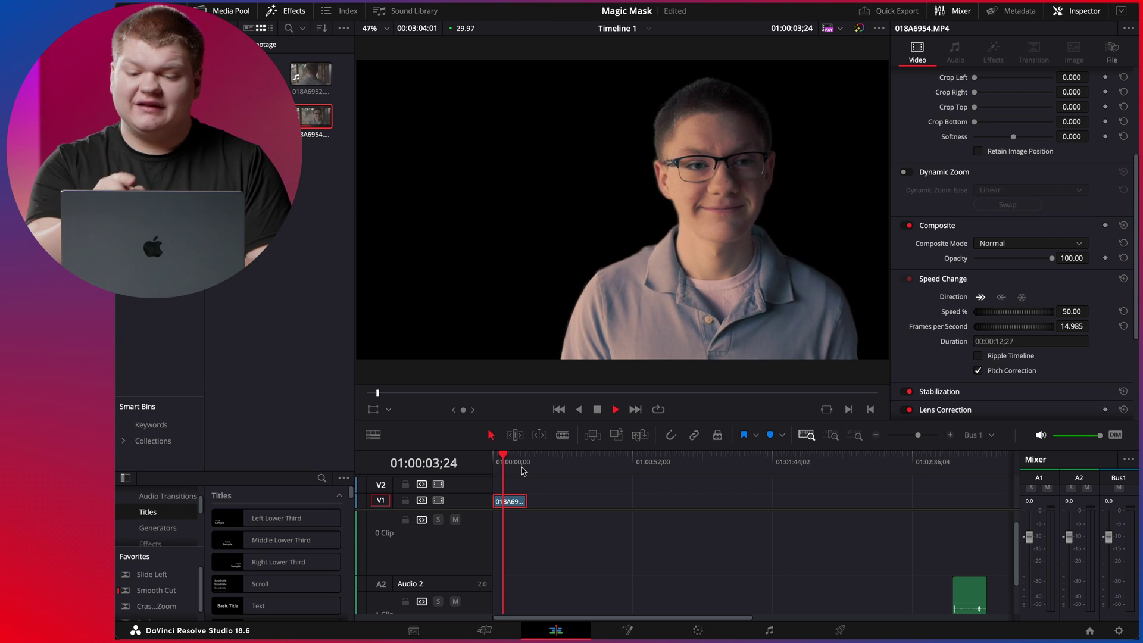
key(space)
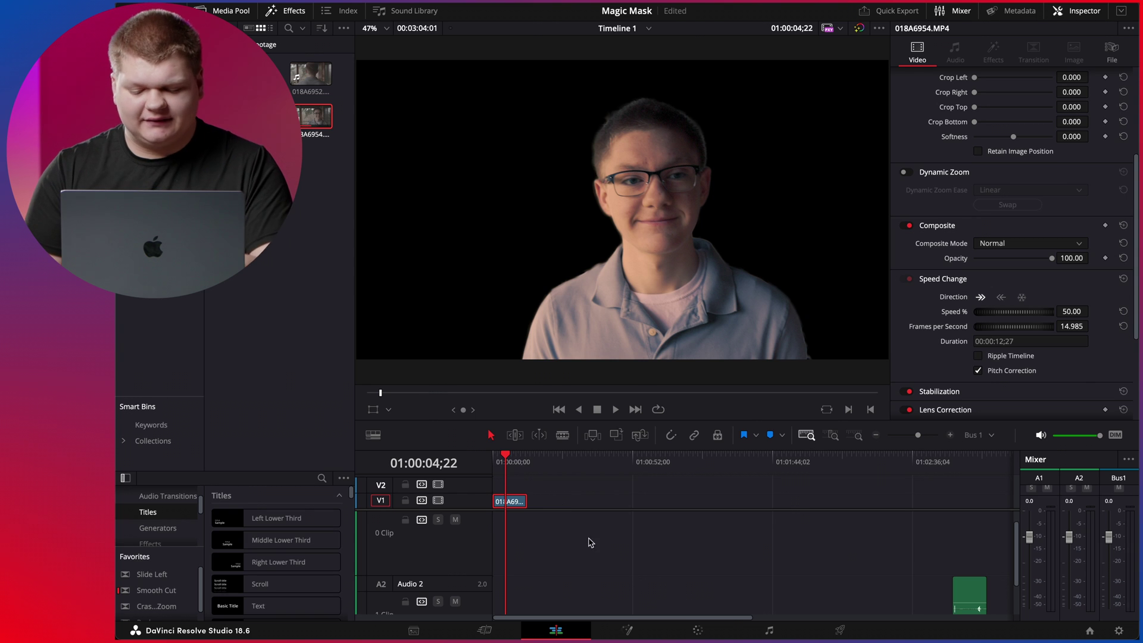
key(shift+6)
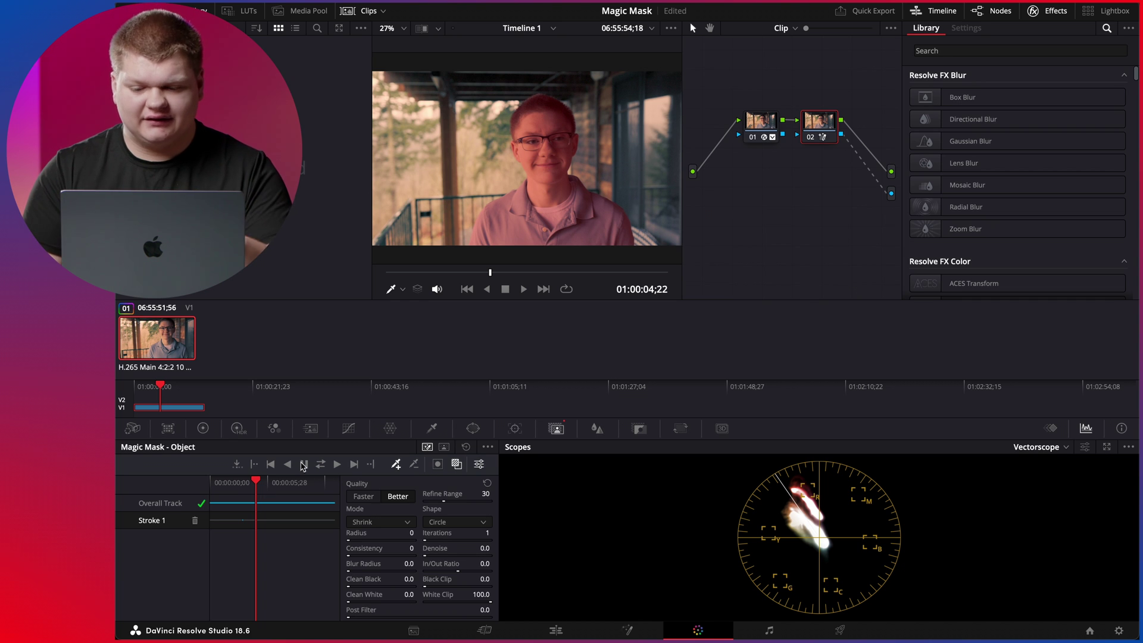
- Reset the Magic Mask, repaint add strokes over head and torso, and subtract the area beside the face
click(238, 483)
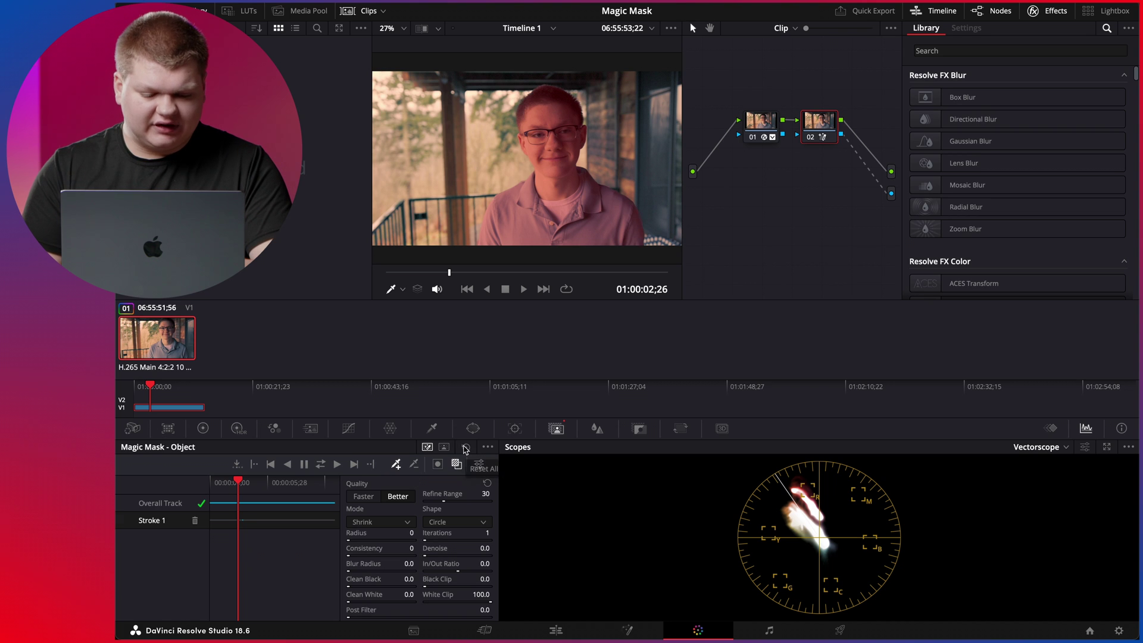
click(465, 450)
mouse_move(568, 116)
mouse_down()
mouse_move(563, 183)
mouse_move(628, 229)
mouse_move(614, 244)
mouse_move(490, 236)
mouse_move(568, 170)
mouse_move(566, 136)
mouse_move(536, 96)
mouse_move(530, 128)
mouse_up()
mouse_move(518, 193)
mouse_down()
mouse_move(499, 233)
mouse_move(608, 196)
mouse_move(620, 202)
mouse_move(520, 212)
mouse_up()
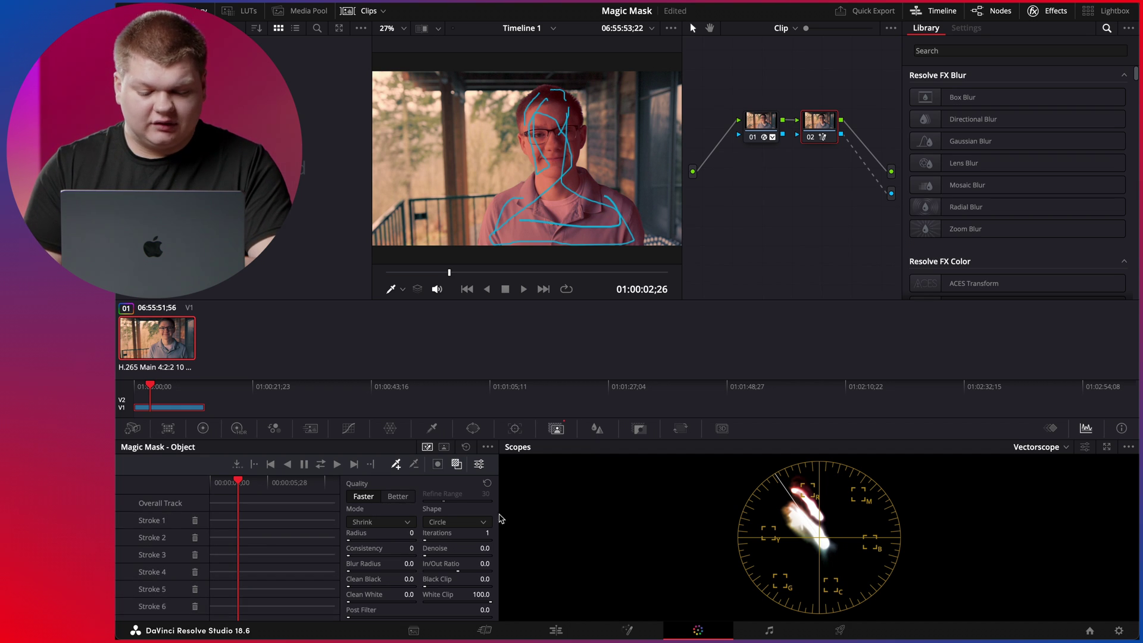
click(413, 464)
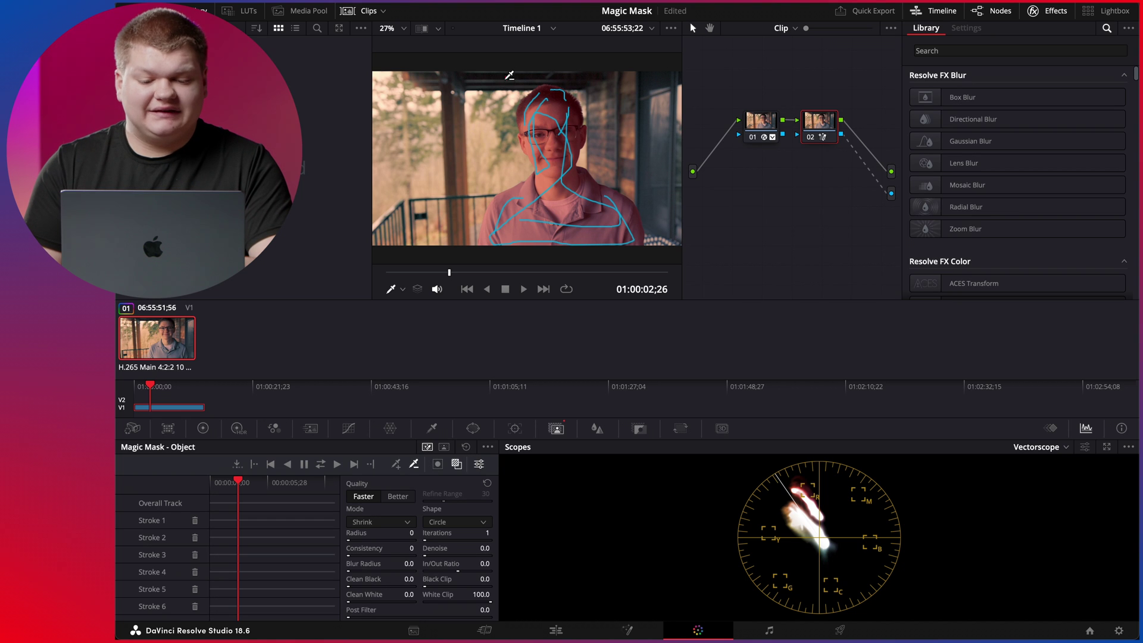
mouse_move(506, 76)
mouse_down()
mouse_move(506, 167)
mouse_move(467, 190)
mouse_move(459, 235)
mouse_move(437, 190)
mouse_move(488, 78)
mouse_move(510, 138)
mouse_move(517, 120)
mouse_move(524, 172)
mouse_up()
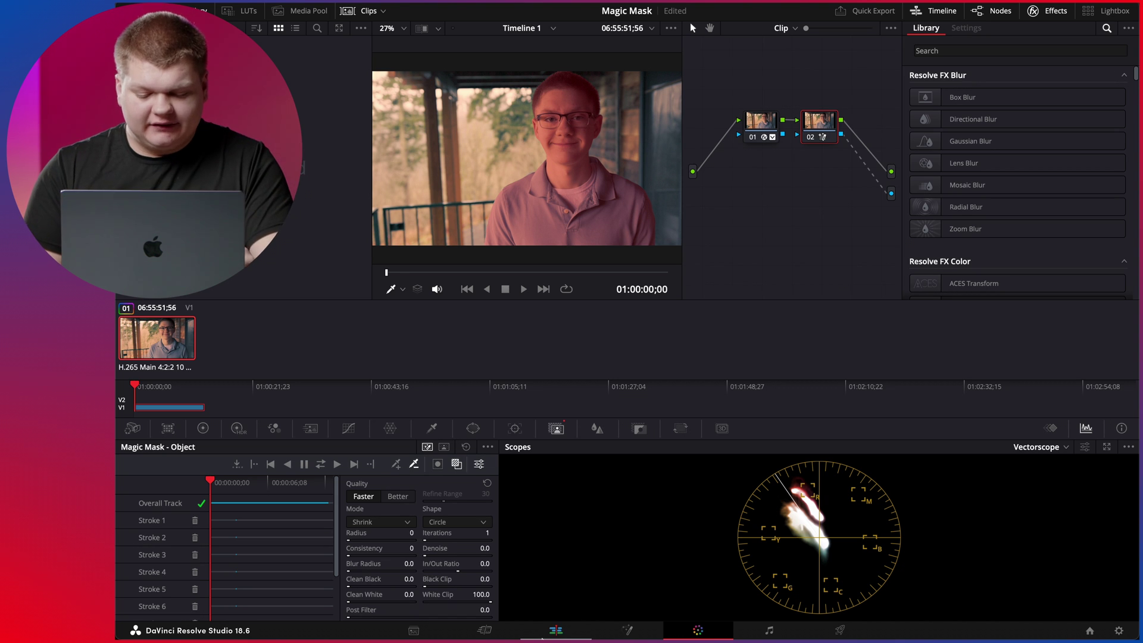
click(555, 629)
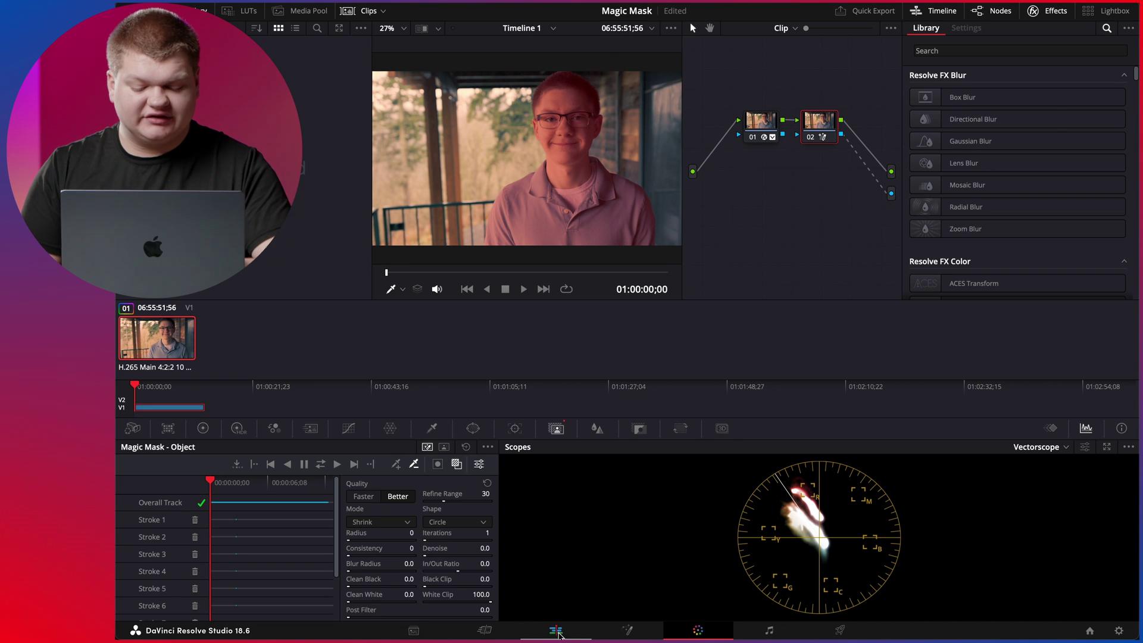
click(557, 633)
- Place the BT.2111 Color Bar HLG generator beneath the V2 clip, then remove it, leaving V1 empty
key(space)
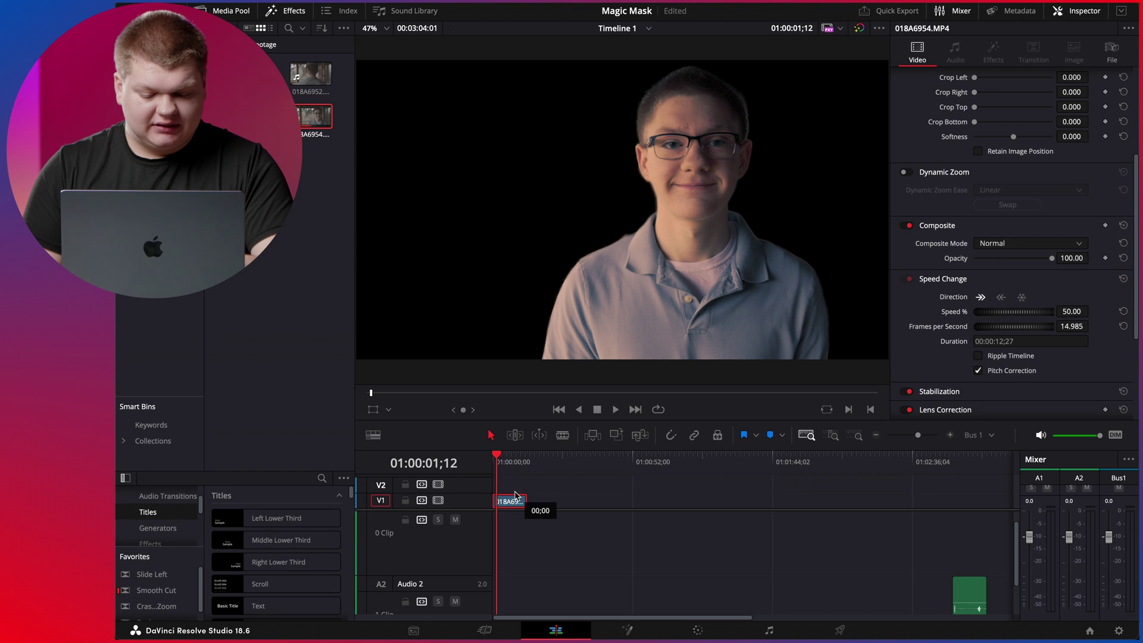
click(158, 528)
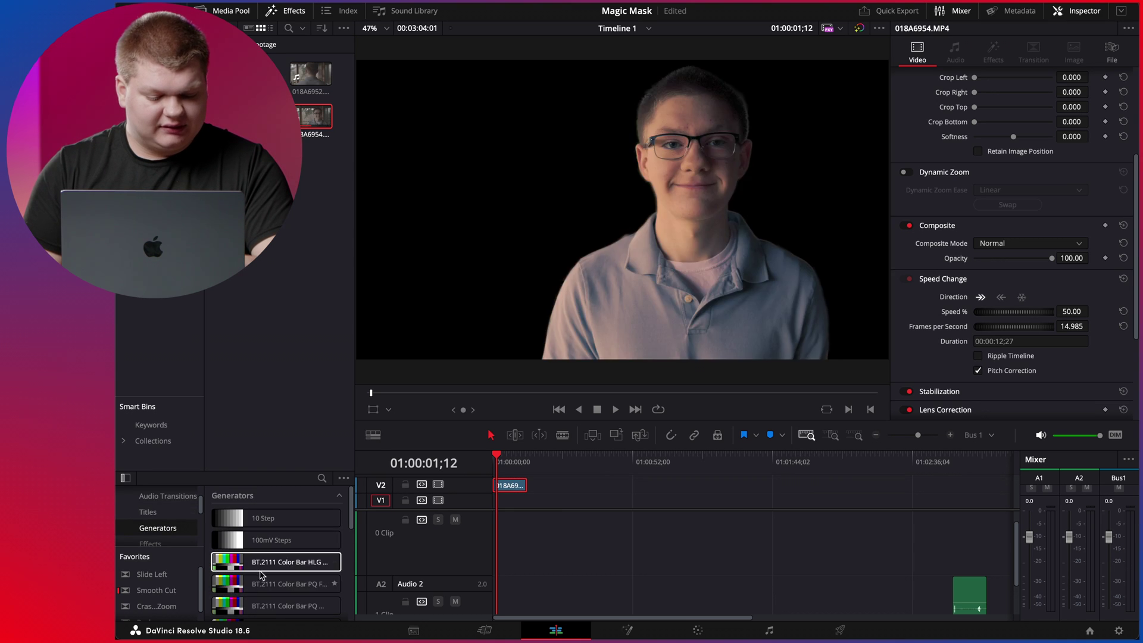
drag(280, 562, 489, 507)
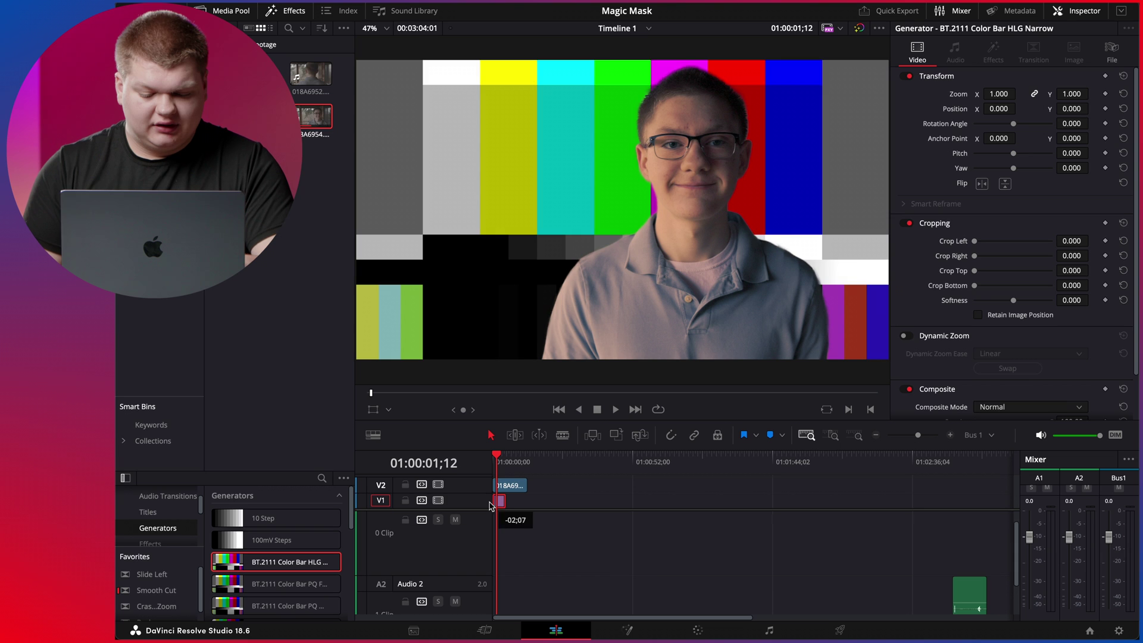
key(super+z)
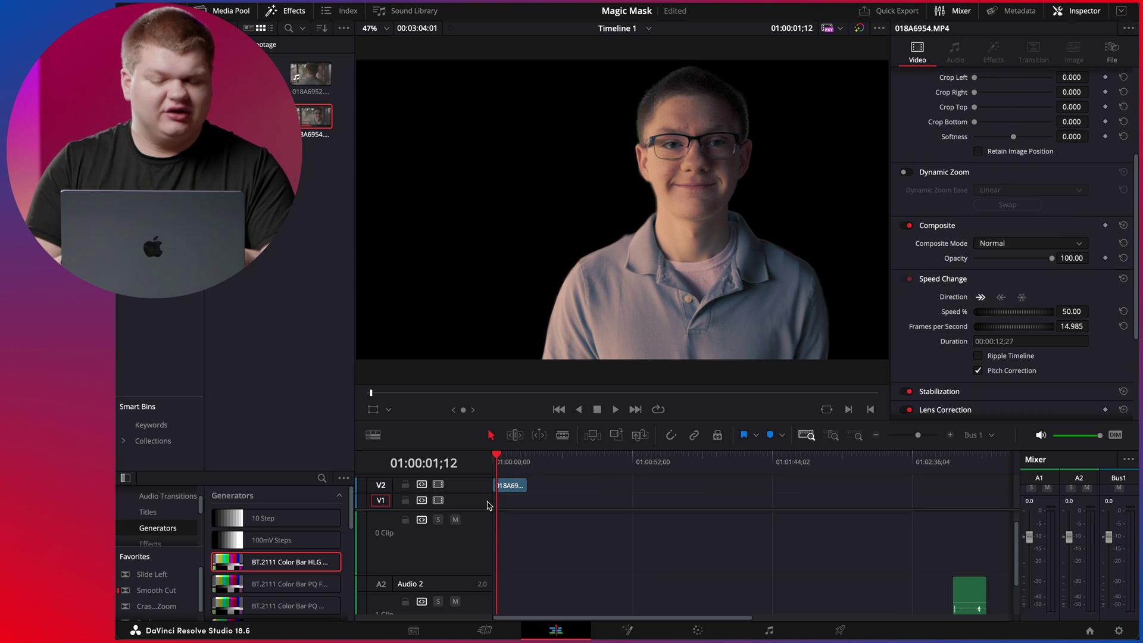